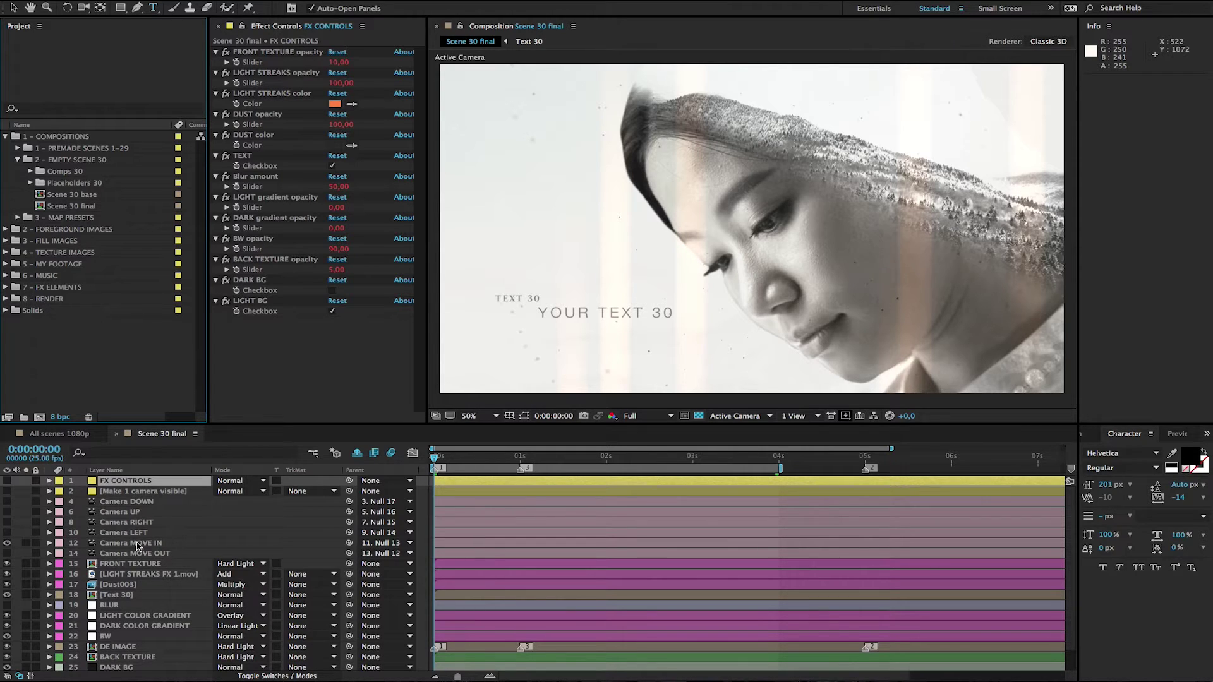
- Enable the Camera DOWN preset, disable Camera MOVE IN, and select the Camera DOWN layer
{"action": "left_click", "coordinate": [152, 441]}
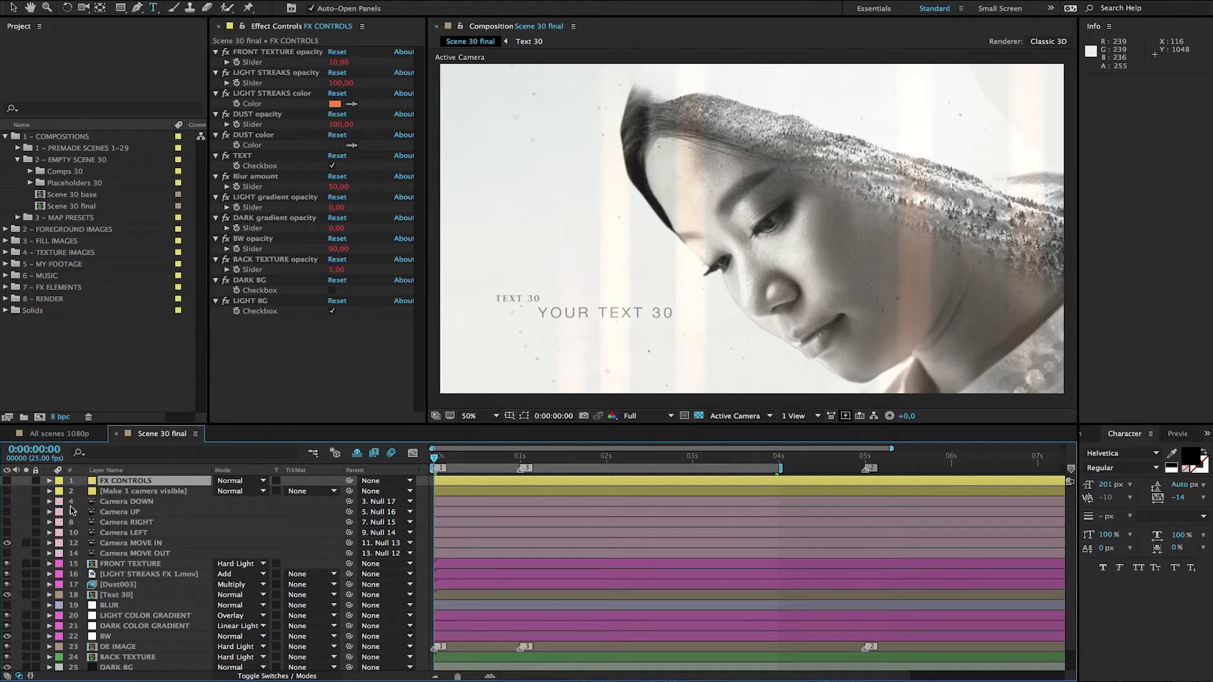
{"action": "left_click", "coordinate": [7, 501]}
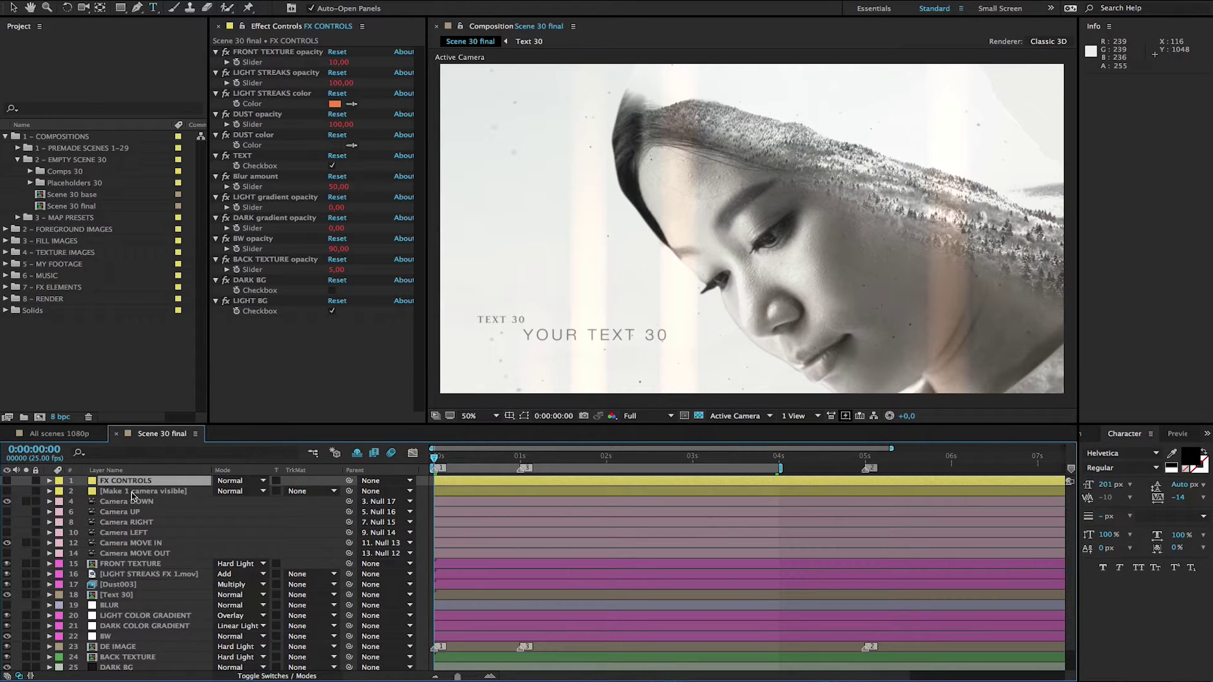
{"action": "left_click", "coordinate": [7, 543]}
{"action": "left_click", "coordinate": [124, 502]}
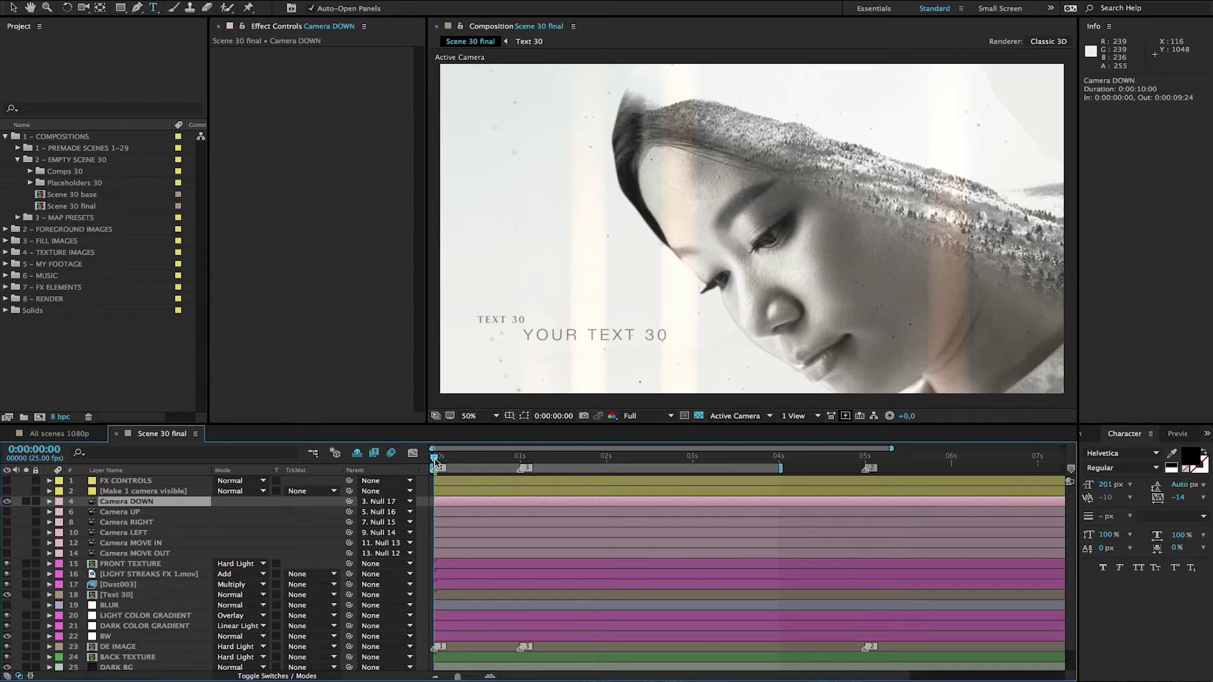
- Dock the Preview panel beside Info and play back the Camera DOWN move
{"action": "left_click", "coordinate": [1179, 435]}
{"action": "left_click_drag", "start_coordinate": [1147, 435], "coordinate": [1142, 302]}
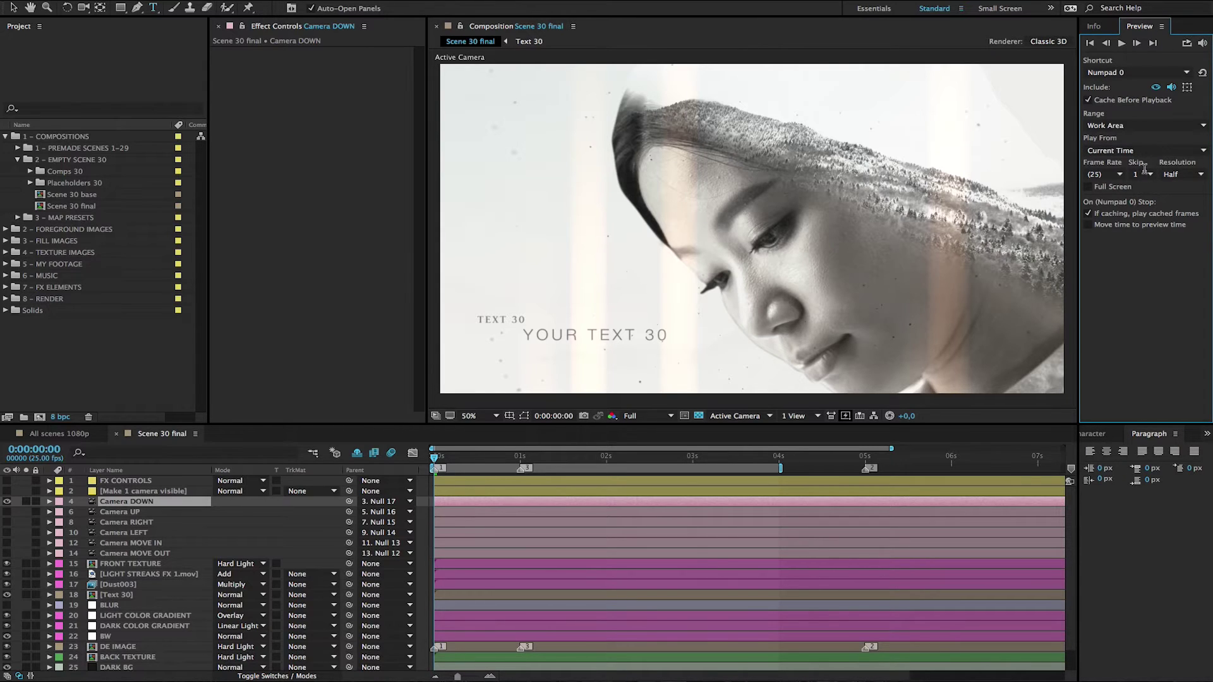
{"action": "left_click", "coordinate": [435, 459]}
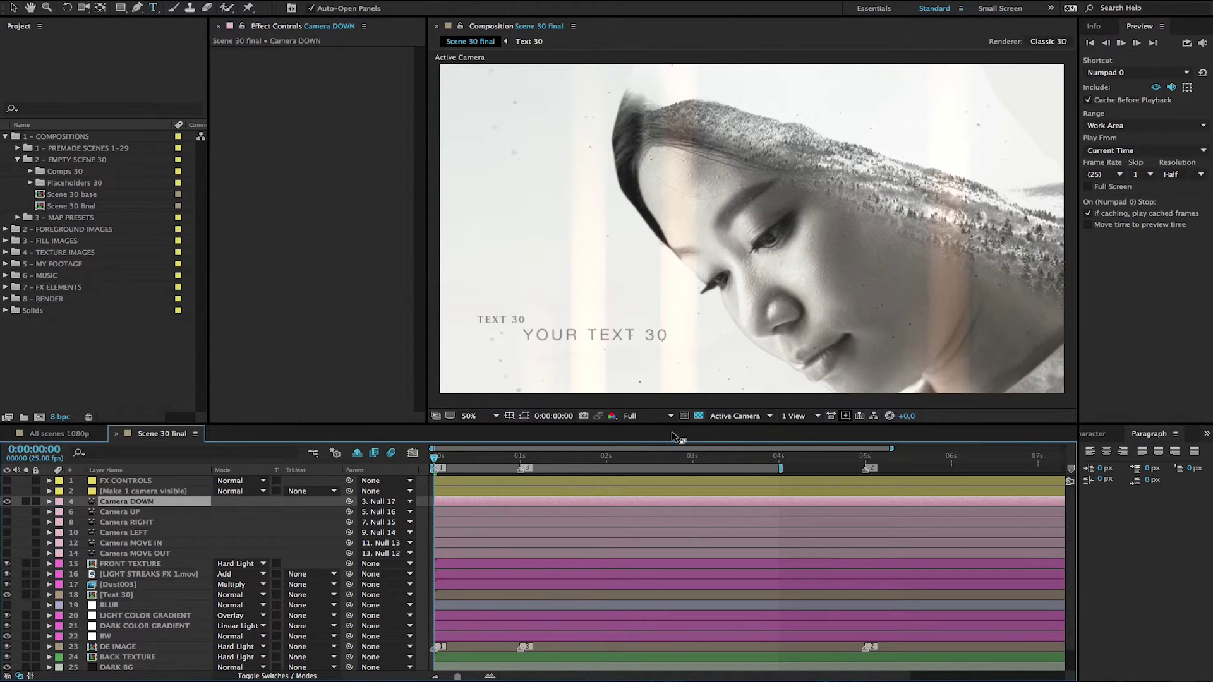
{"action": "key", "text": "KP_0"}
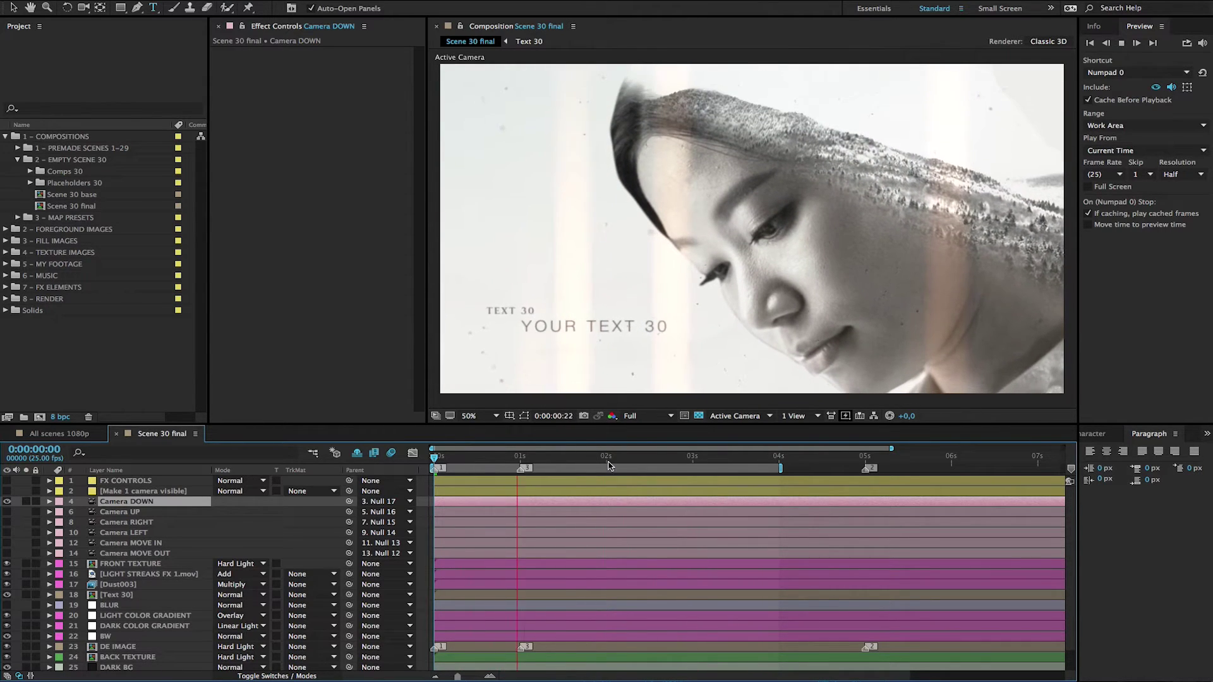
{"action": "left_click", "coordinate": [477, 463]}
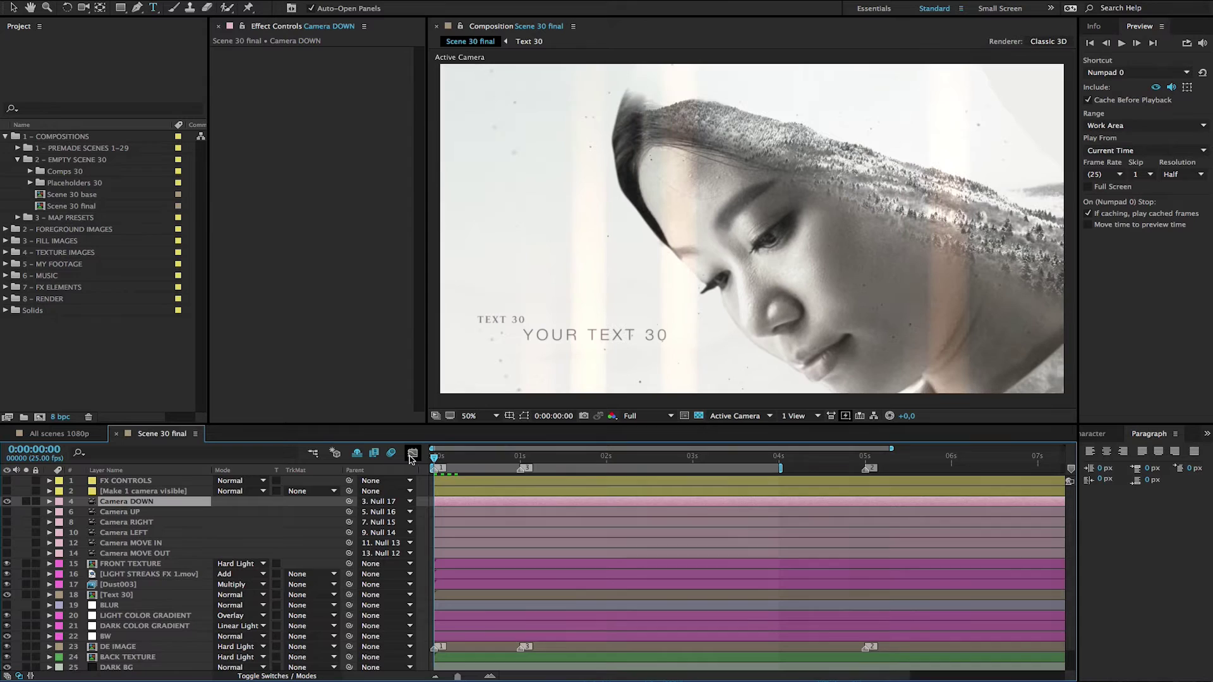
{"action": "left_click", "coordinate": [143, 513]}
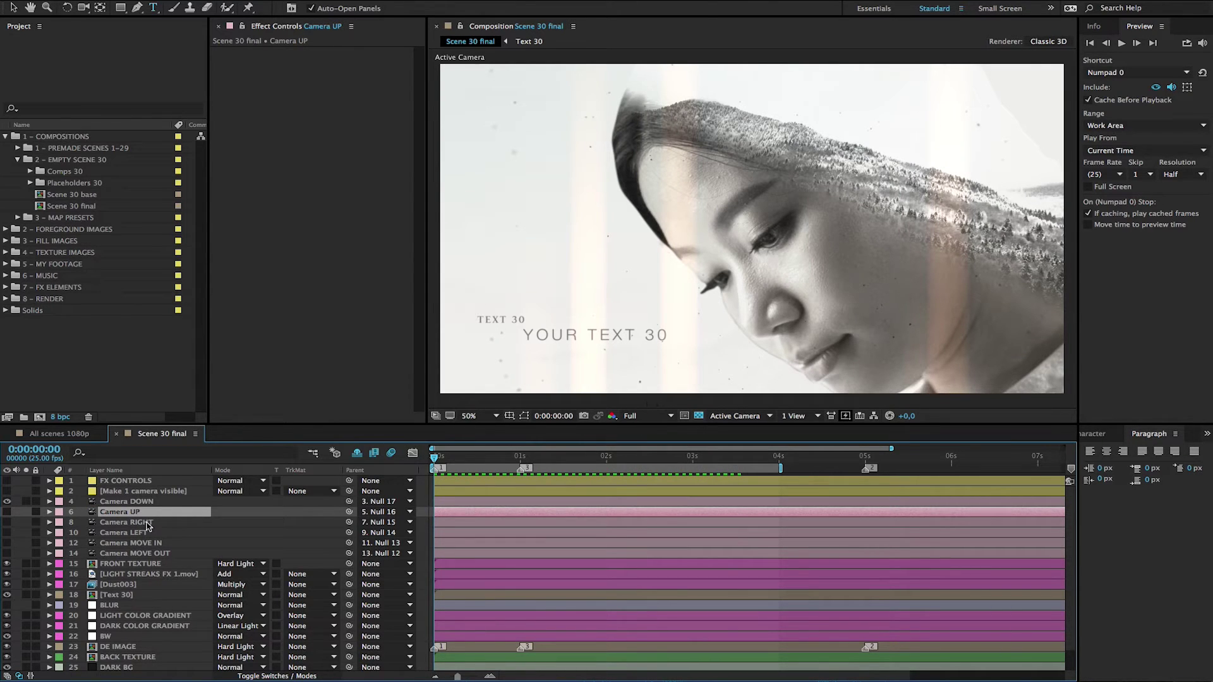
{"action": "left_click", "coordinate": [148, 523]}
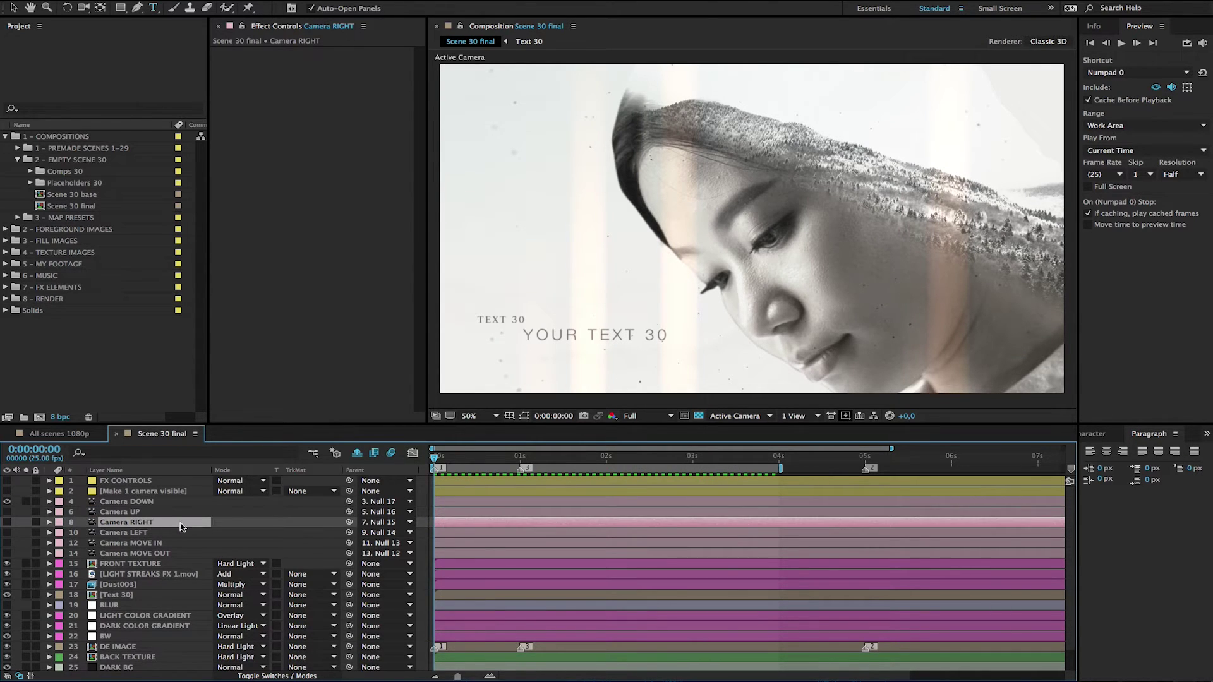
{"action": "left_click", "coordinate": [131, 534]}
{"action": "left_click", "coordinate": [184, 545]}
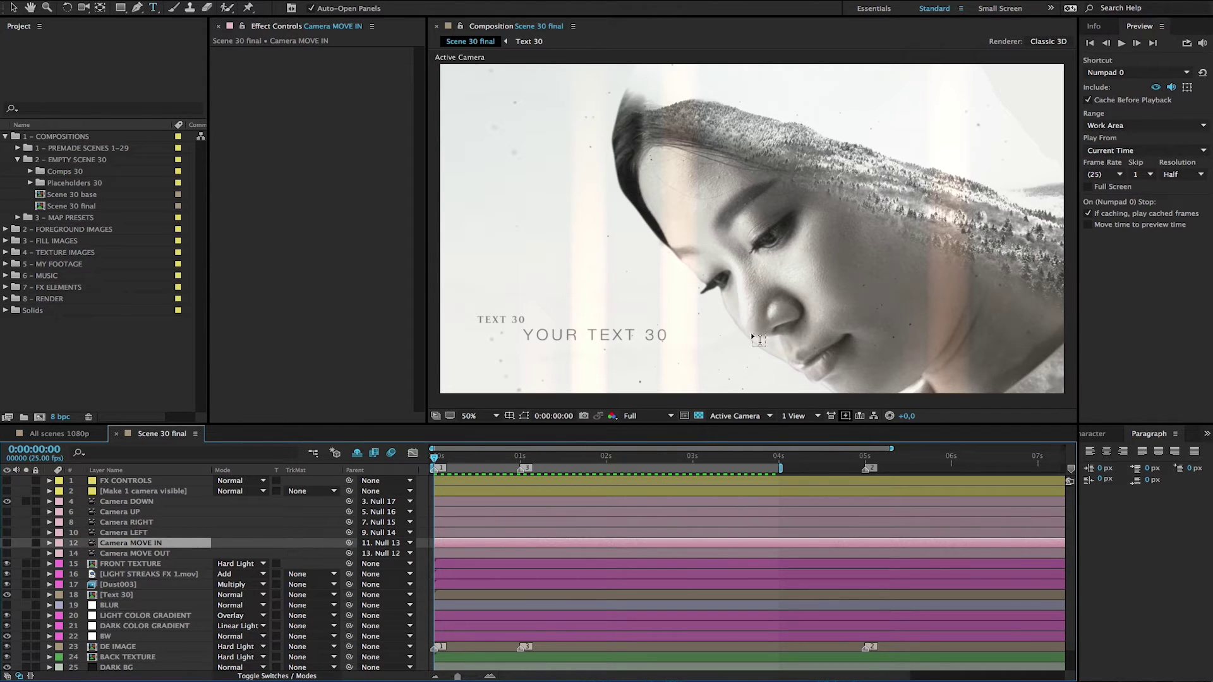
{"action": "left_click", "coordinate": [150, 554]}
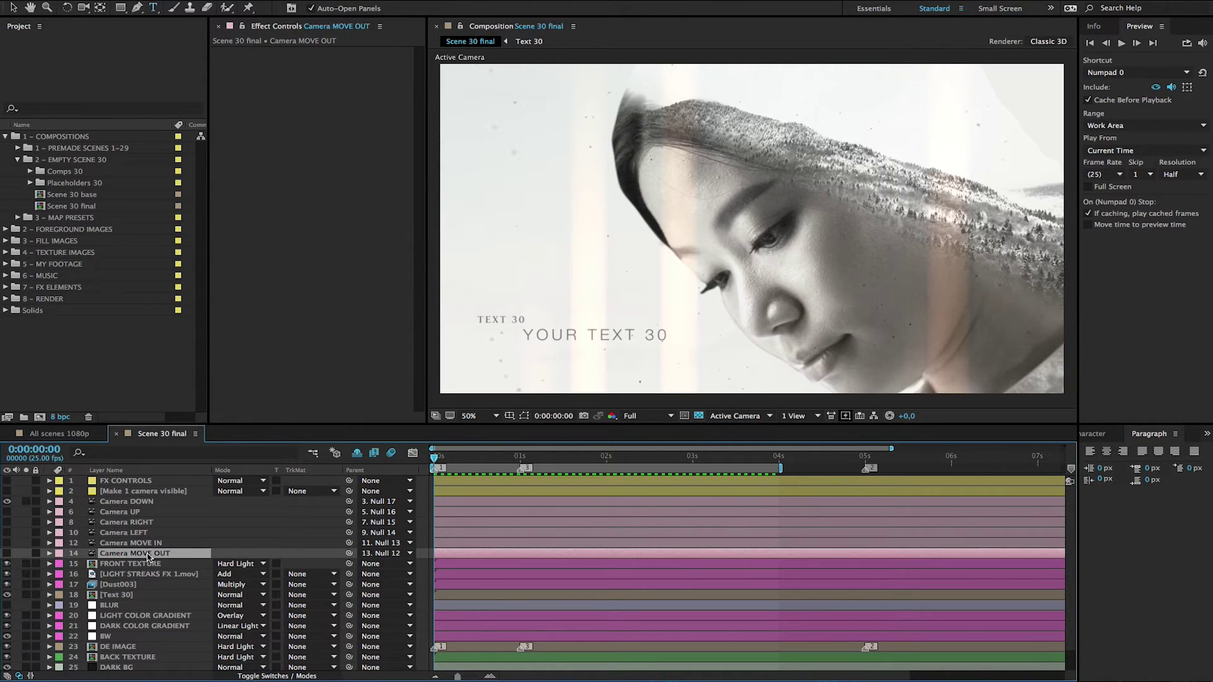
- Turn off Camera DOWN, try Camera LEFT, enable Camera MOVE IN, and turn on Draft 3D
{"action": "left_click", "coordinate": [8, 501]}
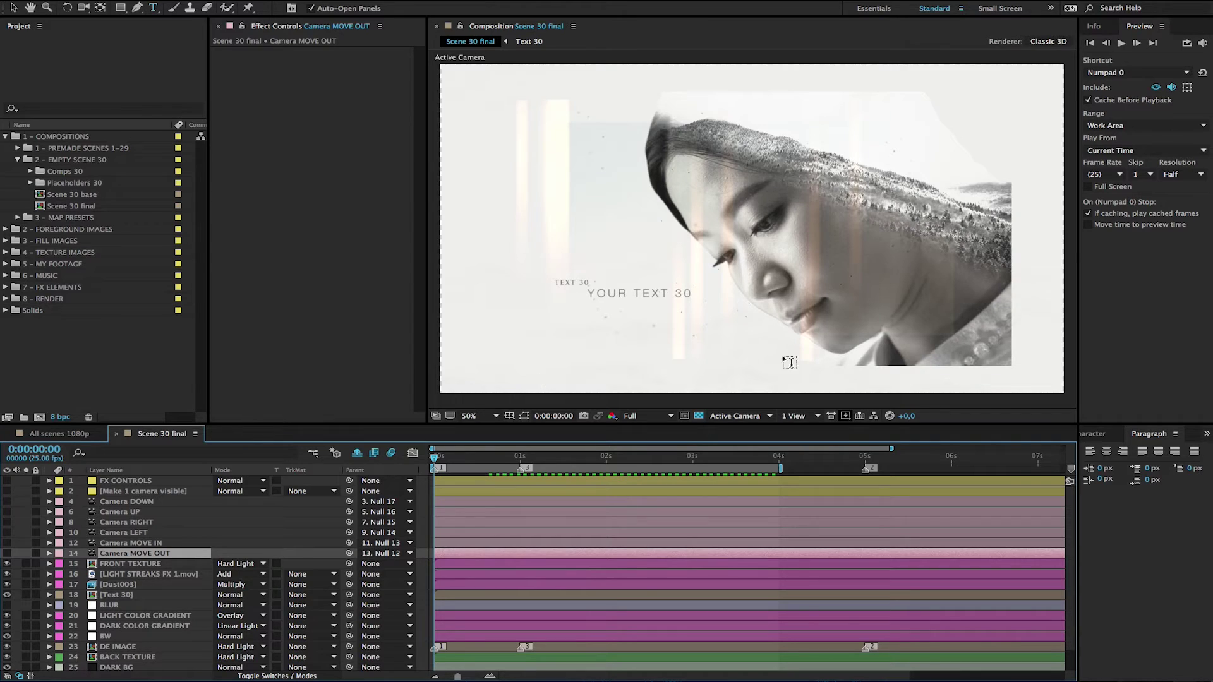
{"action": "left_click", "coordinate": [7, 532]}
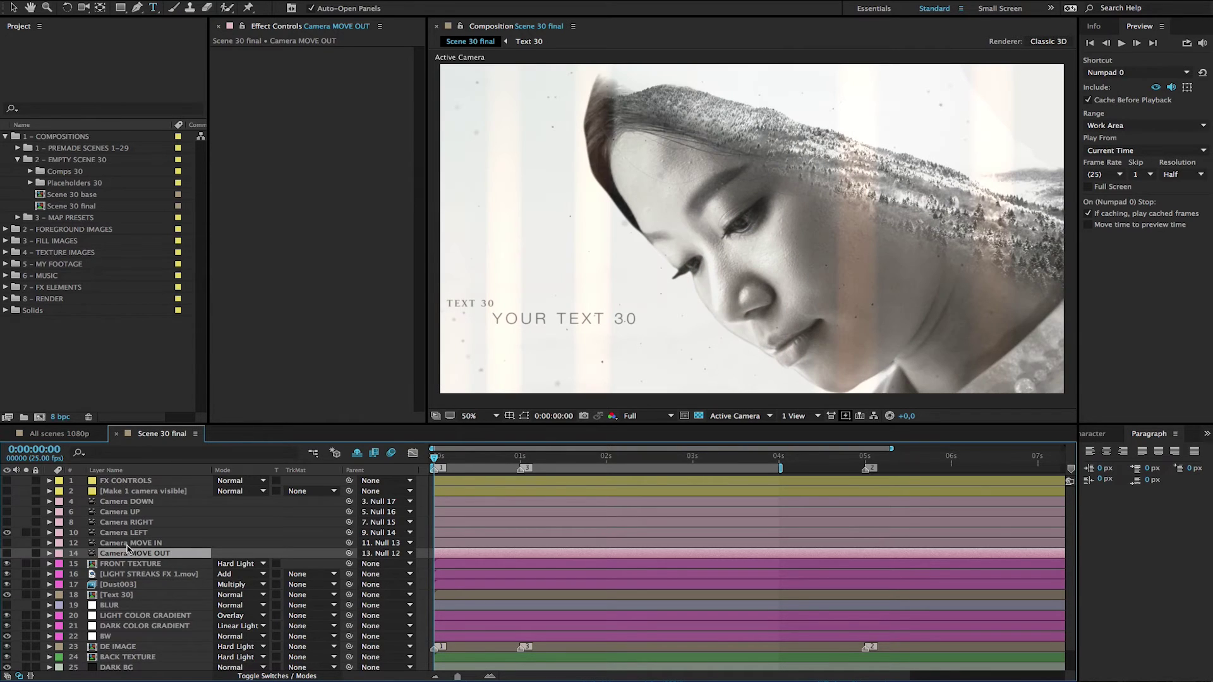
{"action": "left_click", "coordinate": [128, 543]}
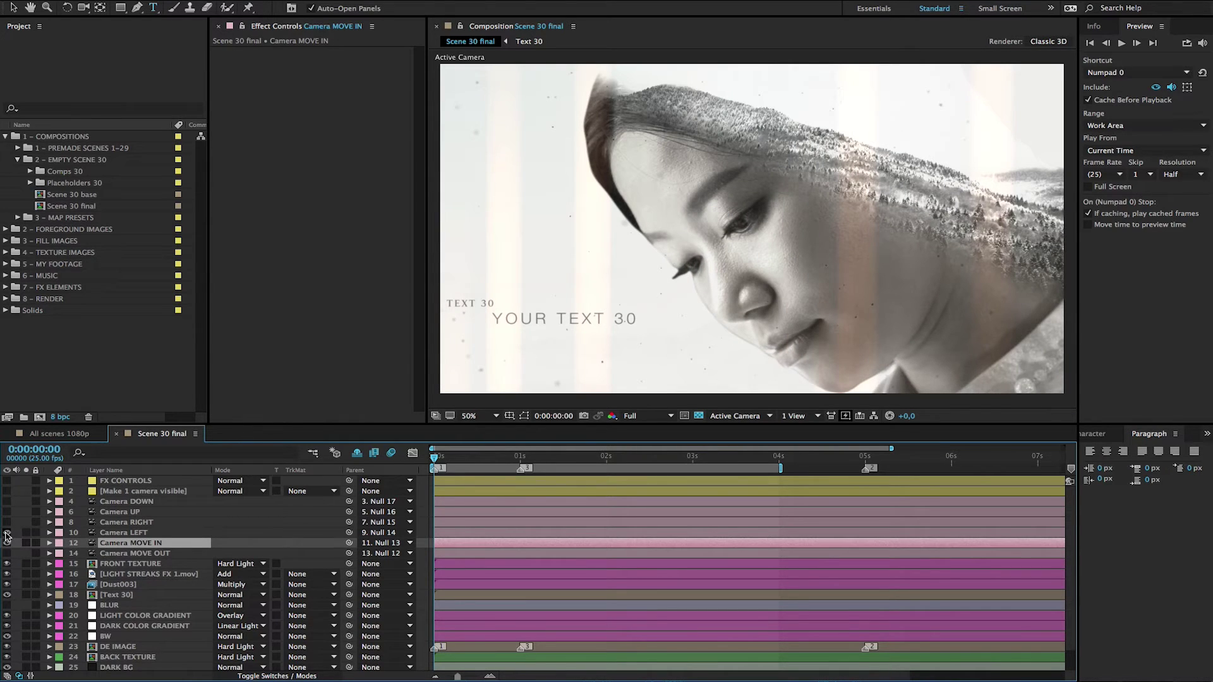
{"action": "left_click", "coordinate": [7, 542]}
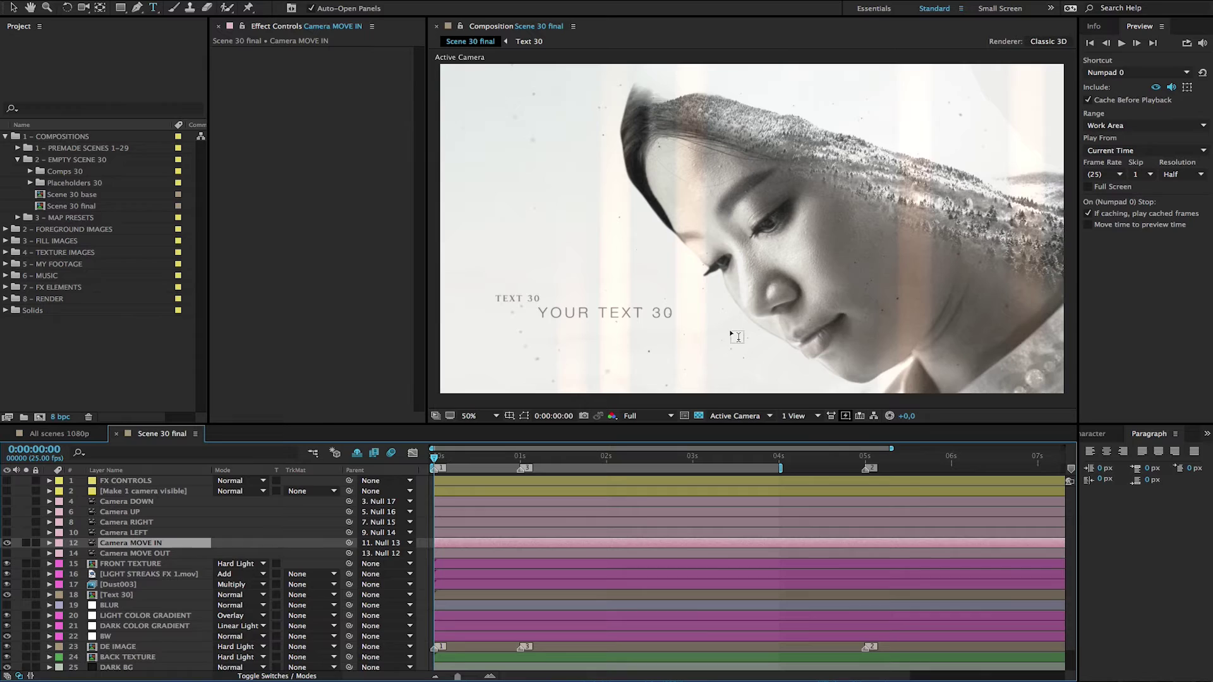
{"action": "left_click", "coordinate": [357, 453]}
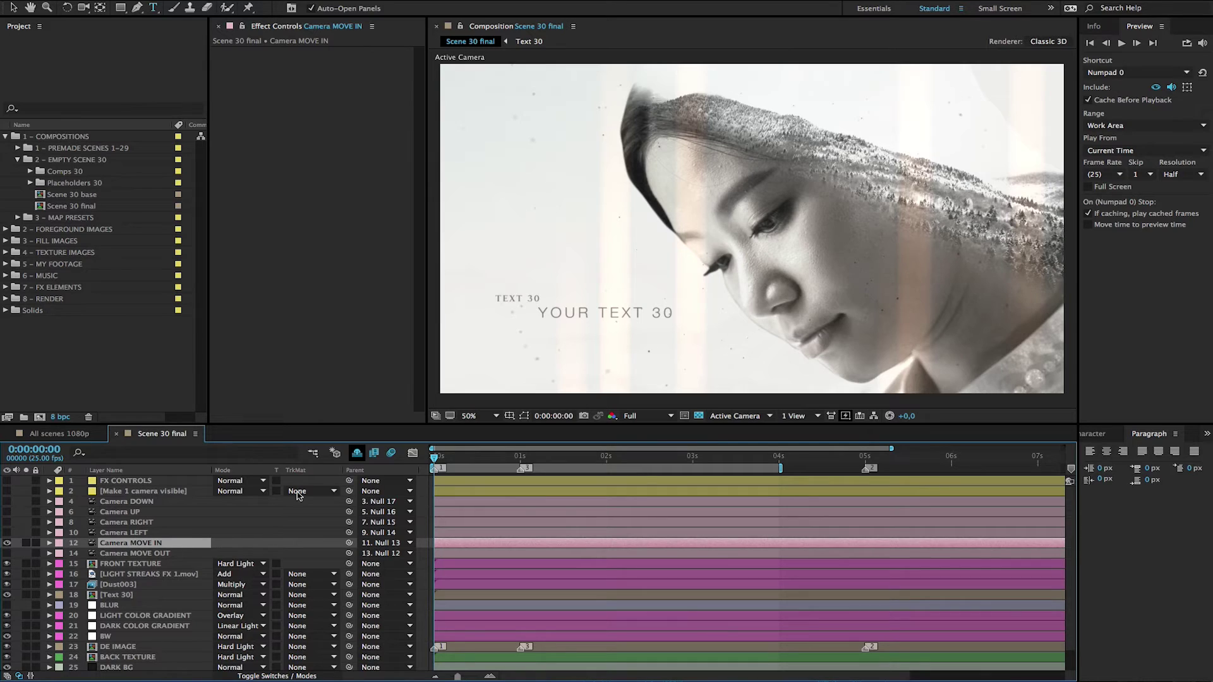
- Reveal the shy Null layers and show Null 13's Position keyframes at 0 s and 4 s
{"action": "left_click", "coordinate": [357, 455]}
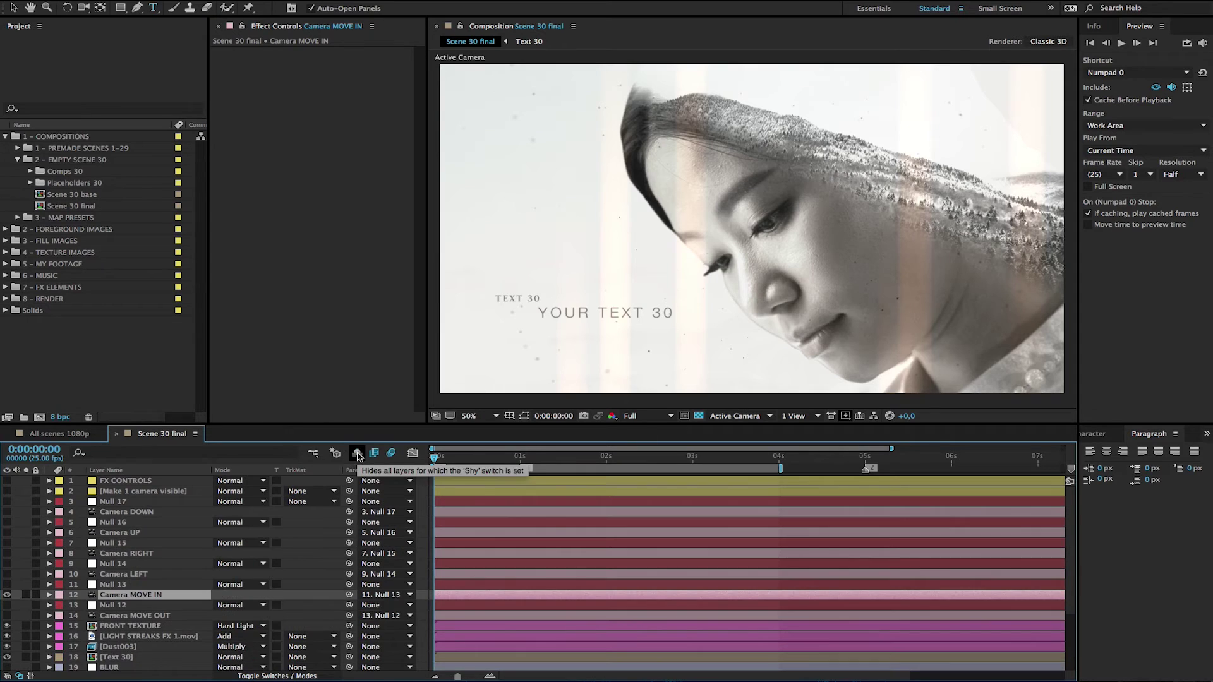
{"action": "left_click", "coordinate": [145, 598]}
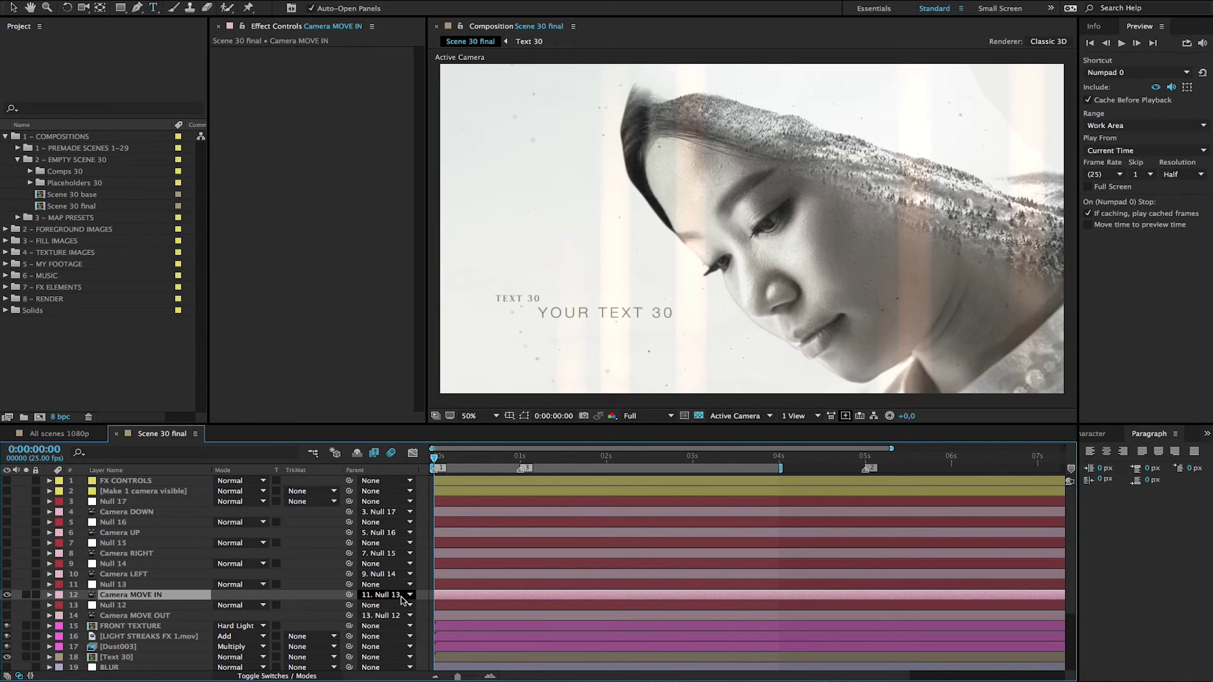
{"action": "left_click", "coordinate": [157, 587]}
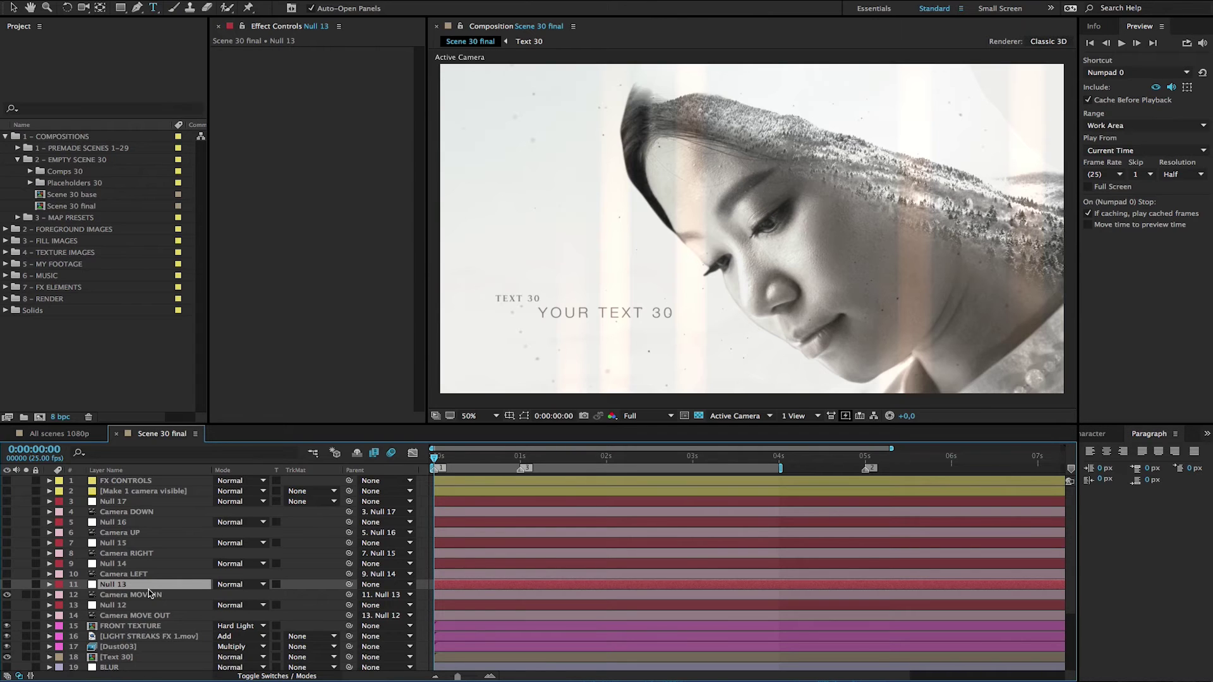
{"action": "key", "text": "p"}
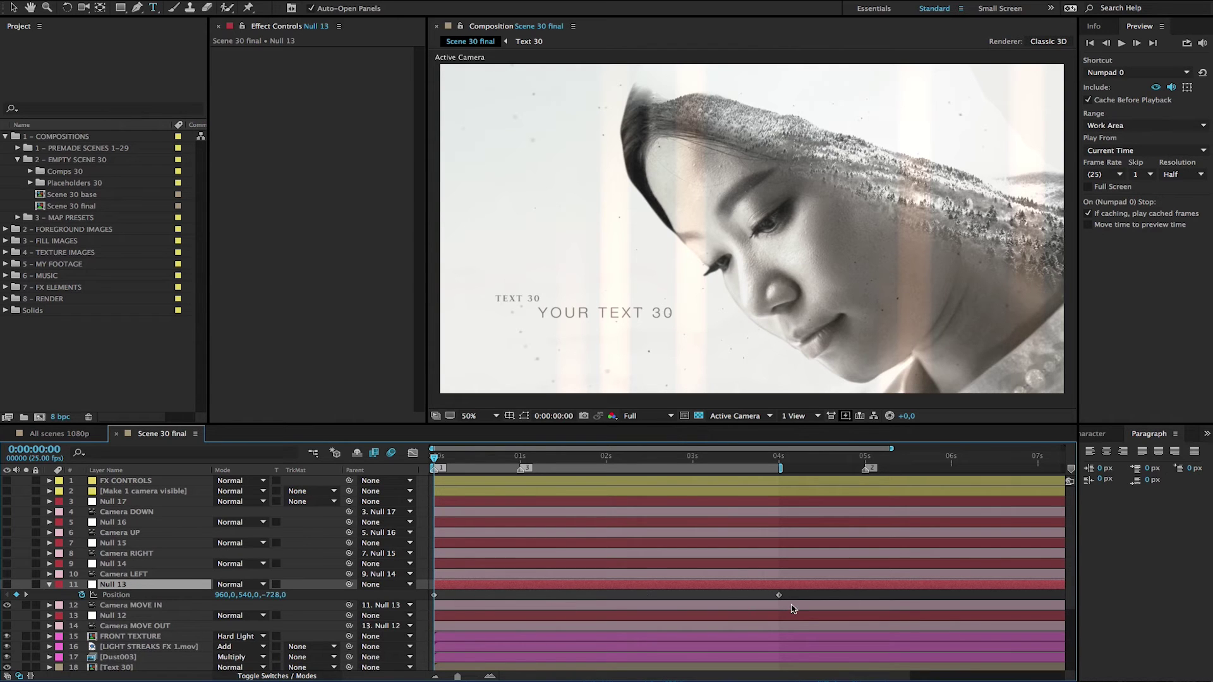
- Drag Null 13's end Position keyframe from 4 s to 6 s and preview the longer push-in
{"action": "mouse_move", "coordinate": [434, 461]}
{"action": "left_mouse_down"}
{"action": "mouse_move", "coordinate": [774, 485]}
{"action": "mouse_move", "coordinate": [420, 474]}
{"action": "left_mouse_up"}
{"action": "left_click_drag", "start_coordinate": [891, 449], "coordinate": [1062, 448]}
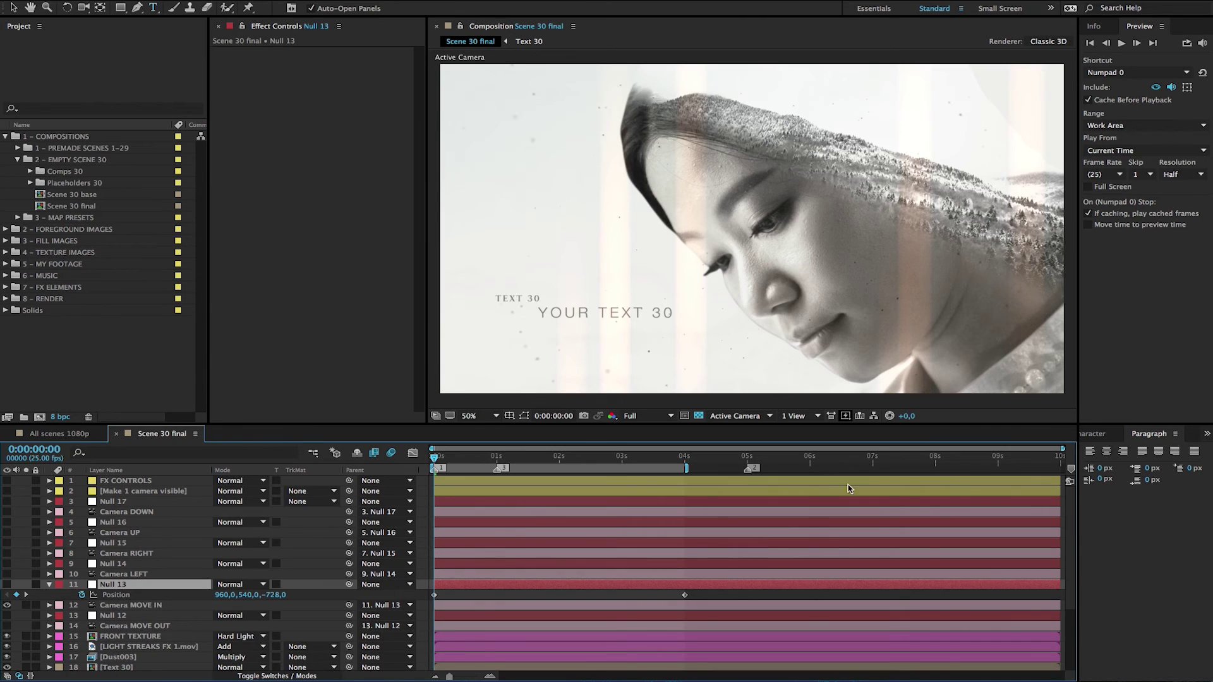
{"action": "left_click", "coordinate": [811, 460]}
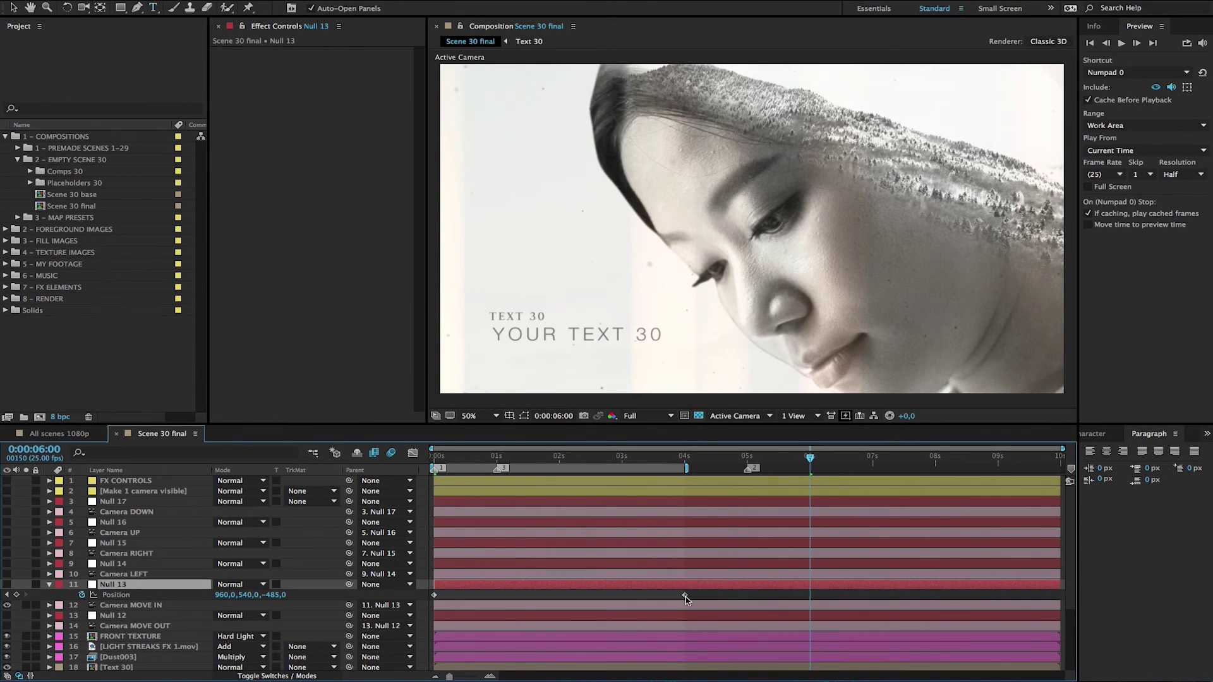
{"action": "left_click_drag", "start_coordinate": [686, 598], "coordinate": [810, 598]}
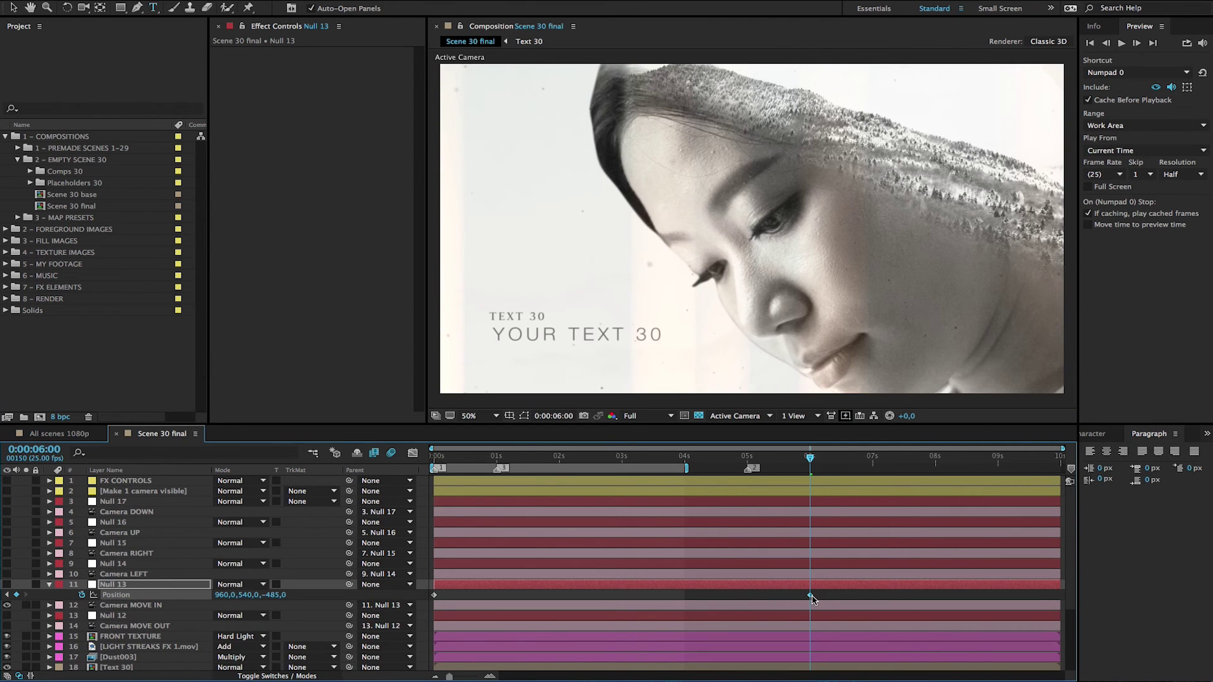
{"action": "left_click_drag", "start_coordinate": [499, 456], "coordinate": [797, 486]}
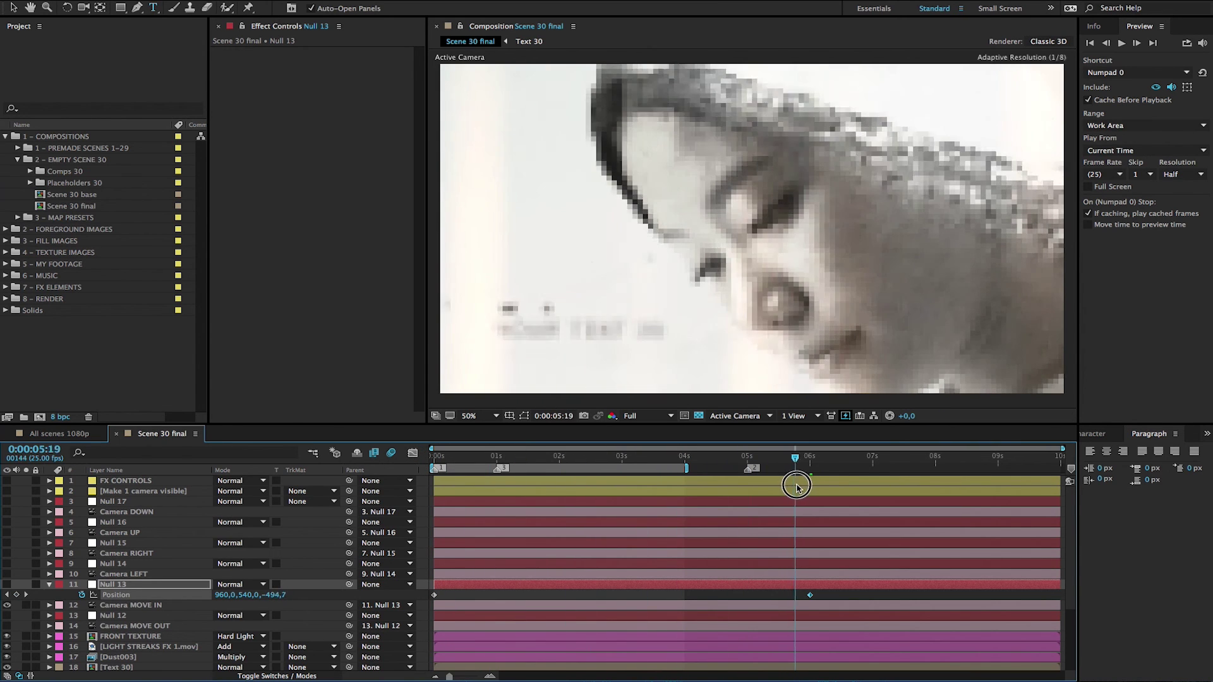
{"action": "key", "text": "Home"}
{"action": "key", "text": "KP_0"}
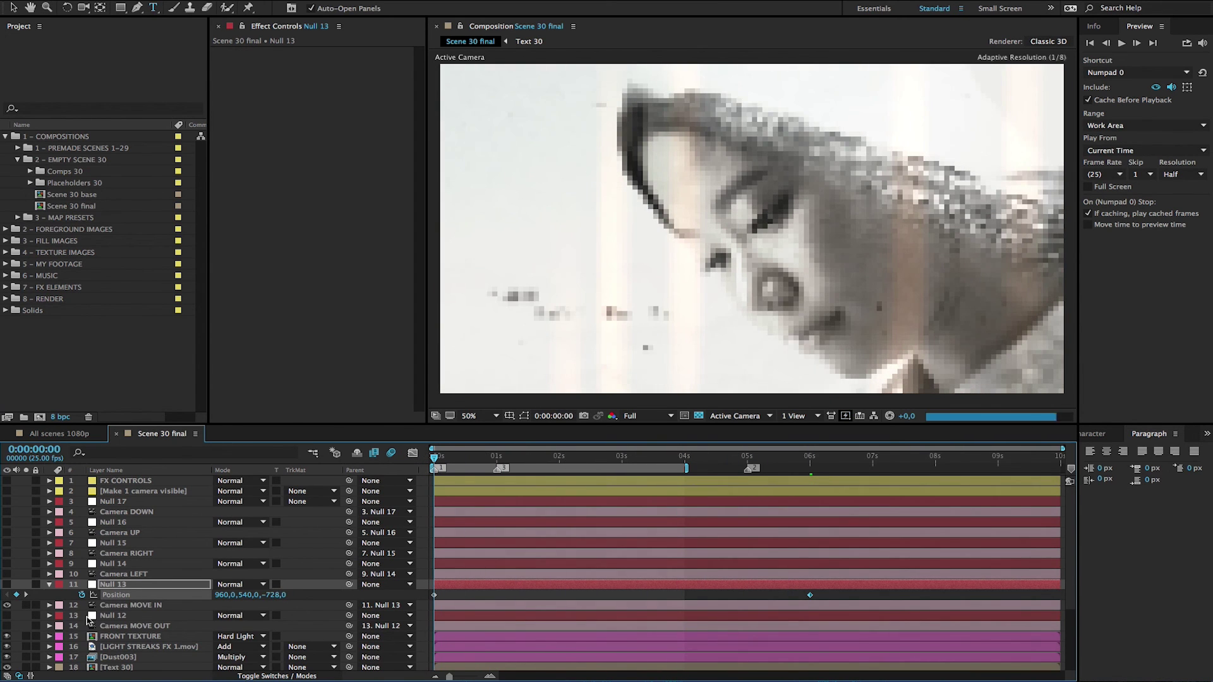
- Collapse Null 13, hide the shy Null layers again, and select Camera MOVE OUT
{"action": "left_click", "coordinate": [50, 585]}
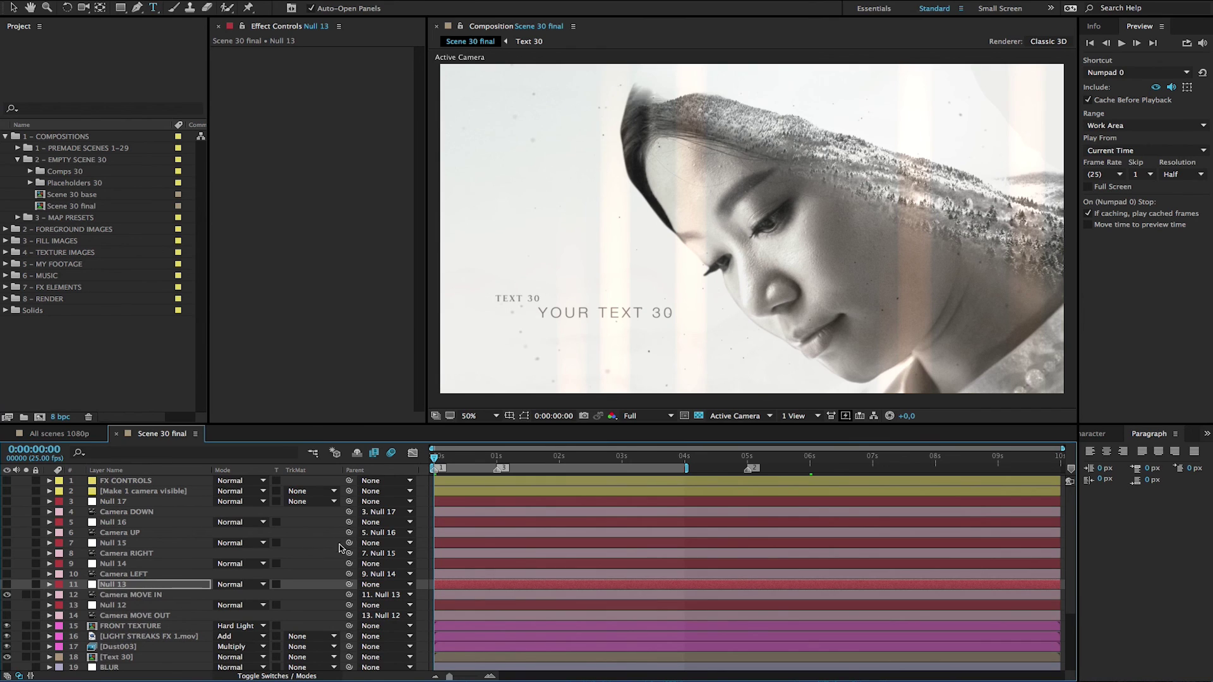
{"action": "left_click", "coordinate": [188, 586]}
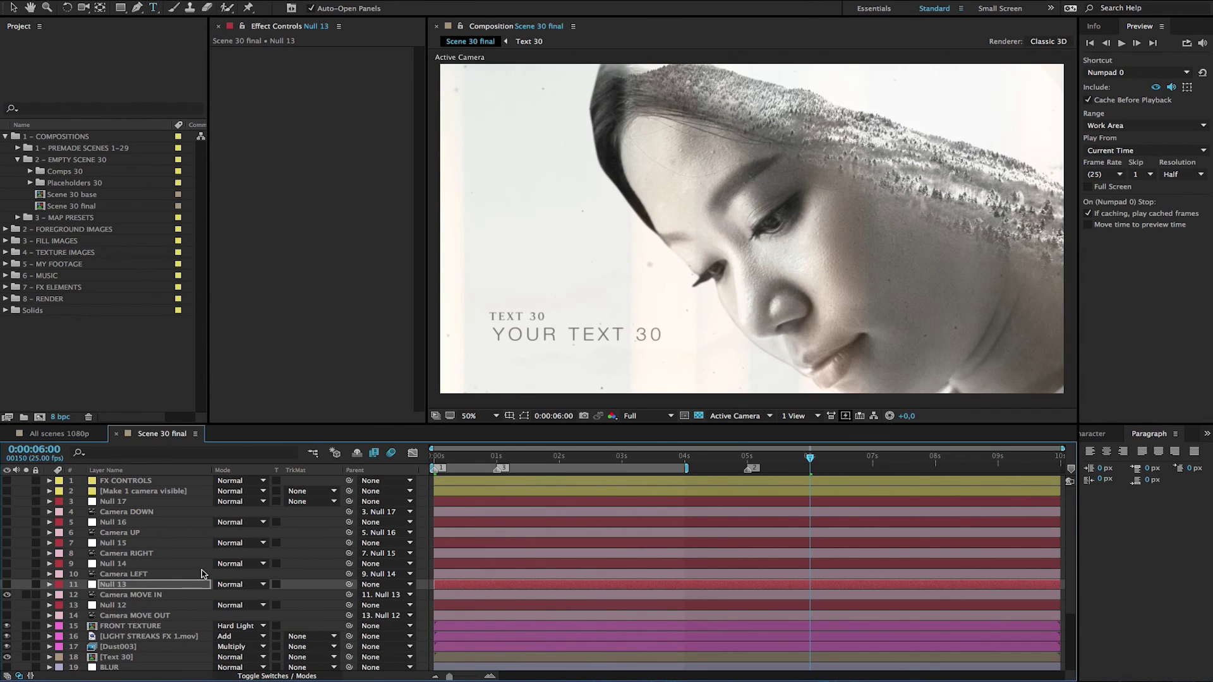
{"action": "left_click", "coordinate": [356, 452]}
{"action": "left_click", "coordinate": [173, 553]}
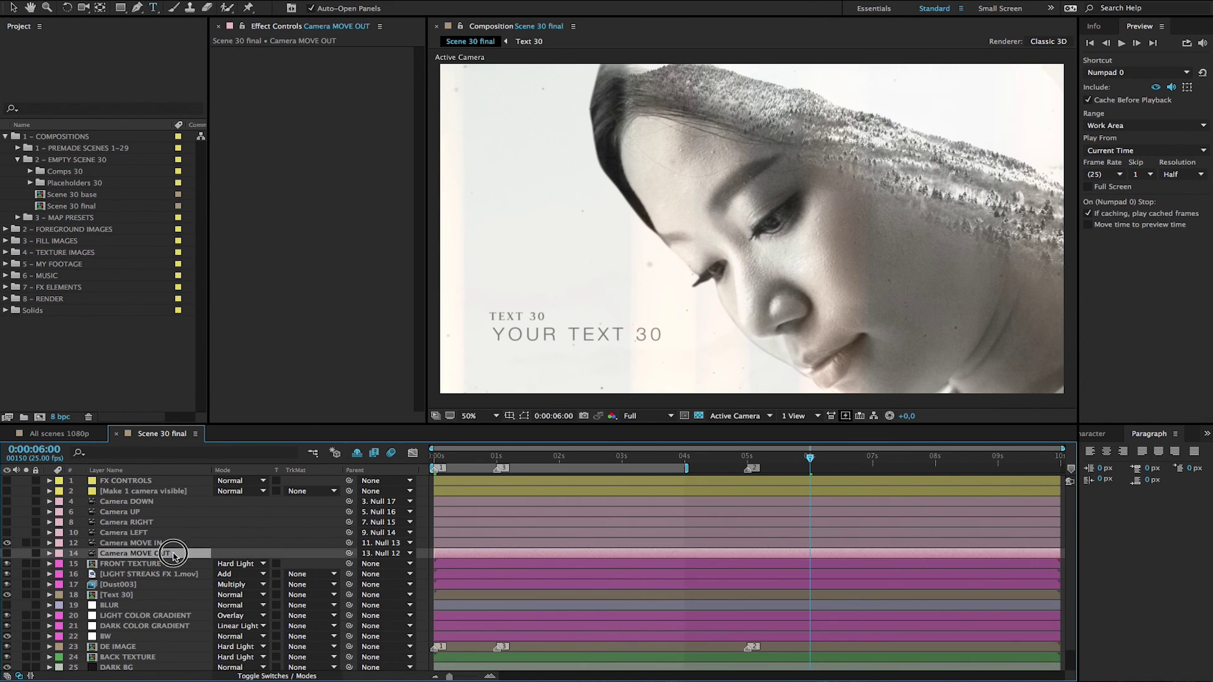